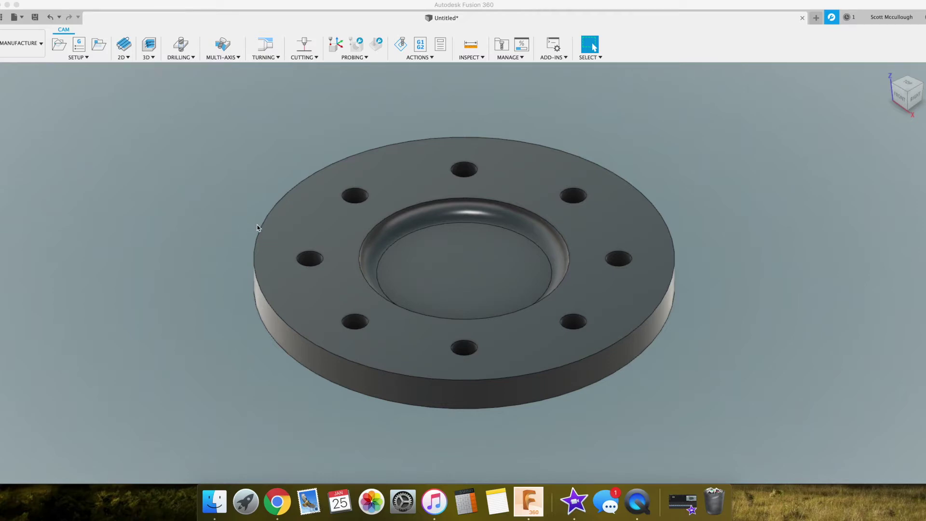
# - Activate Fusion 360 to show Setup2 with 2D Pocket3, Contour4 and Bore2 in the browser
pyautogui.click(207, 196)
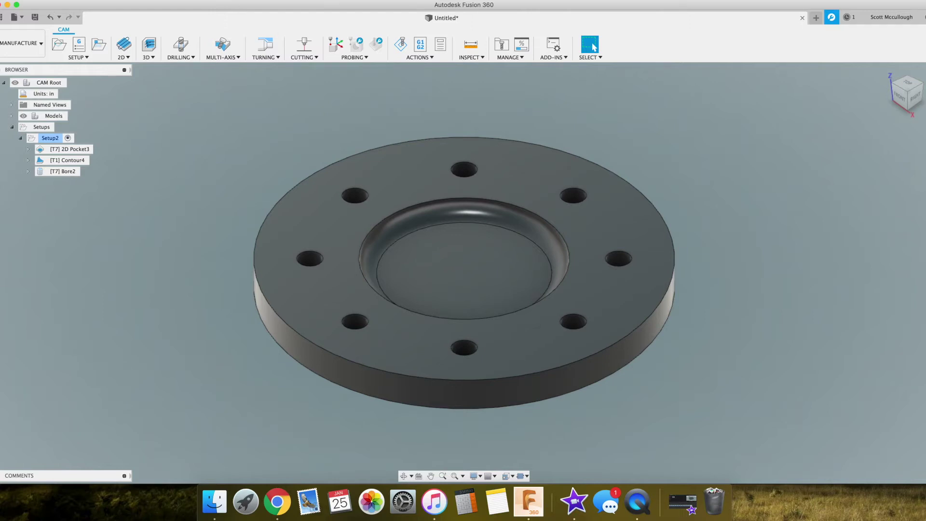
pyautogui.click(129, 60)
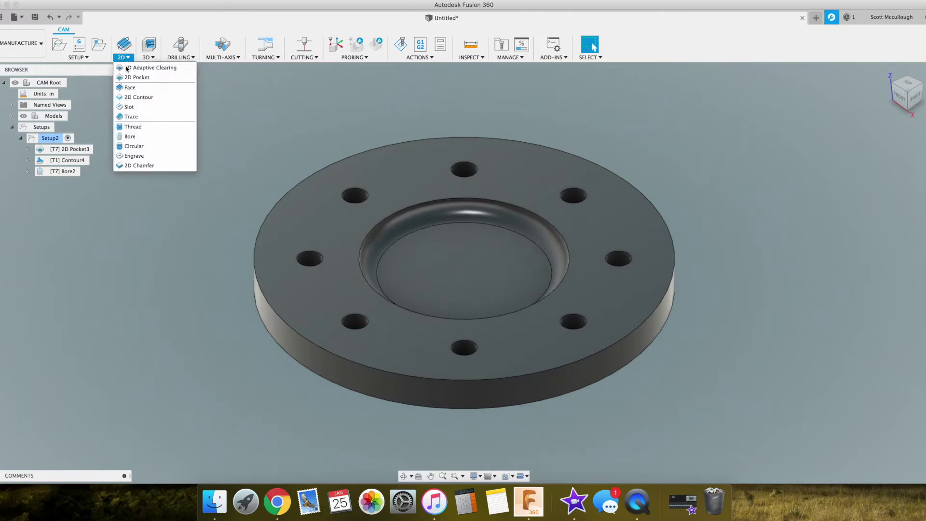
# - Start a 2D Contour operation cutting with tool #7, the Ø1/4" flat end mill
pyautogui.click(137, 98)
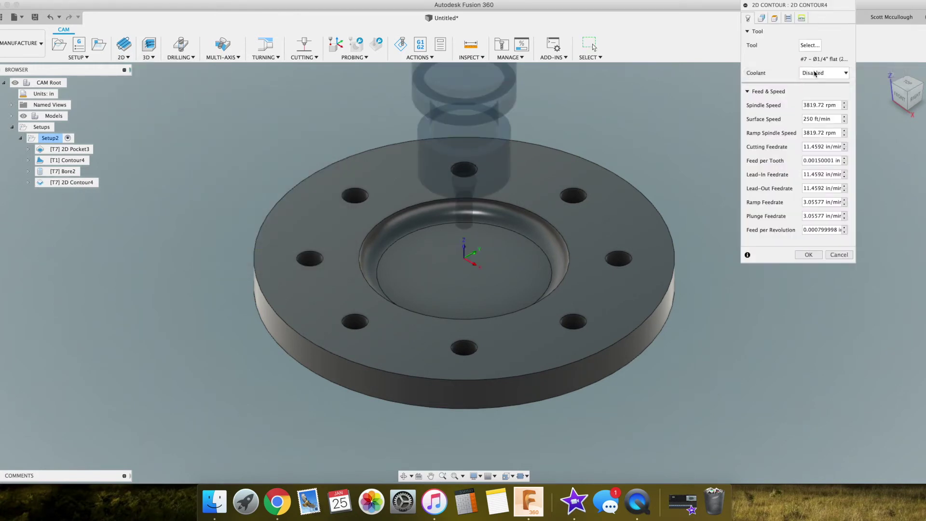
pyautogui.click(810, 45)
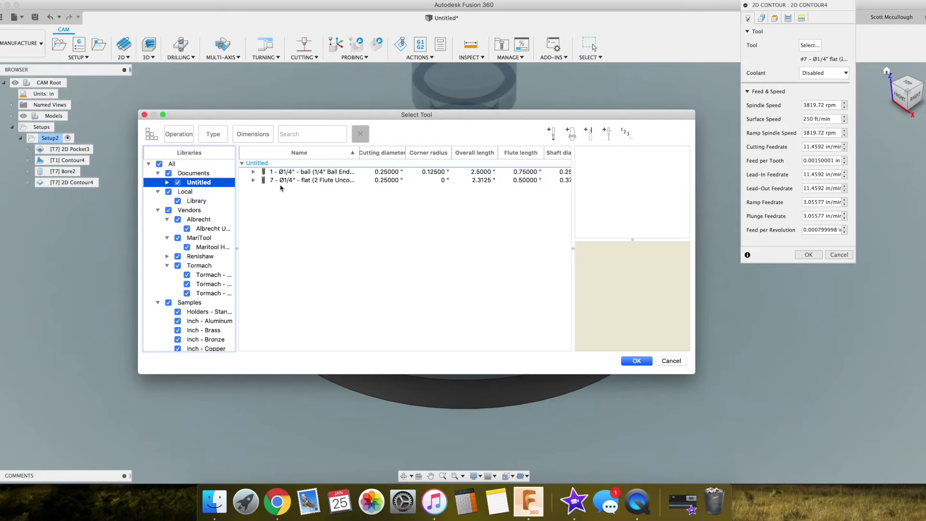
pyautogui.click(285, 180)
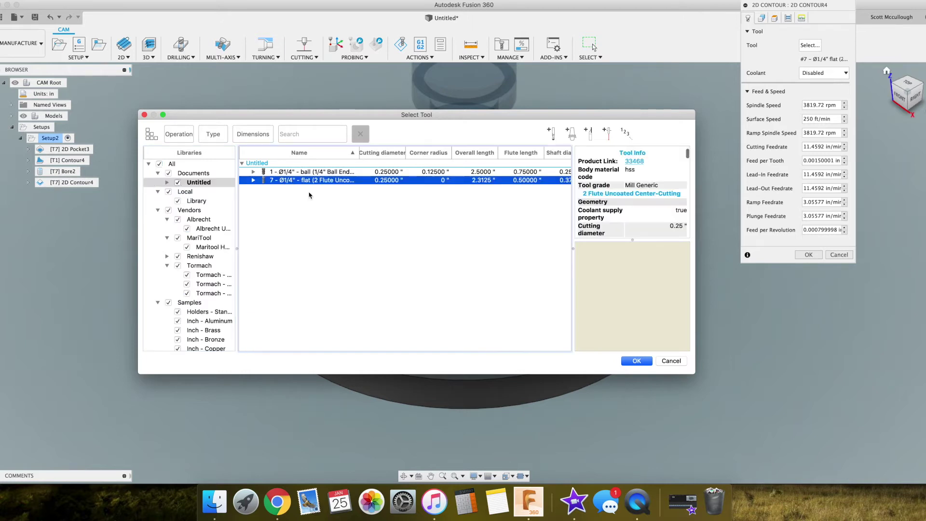
pyautogui.click(636, 361)
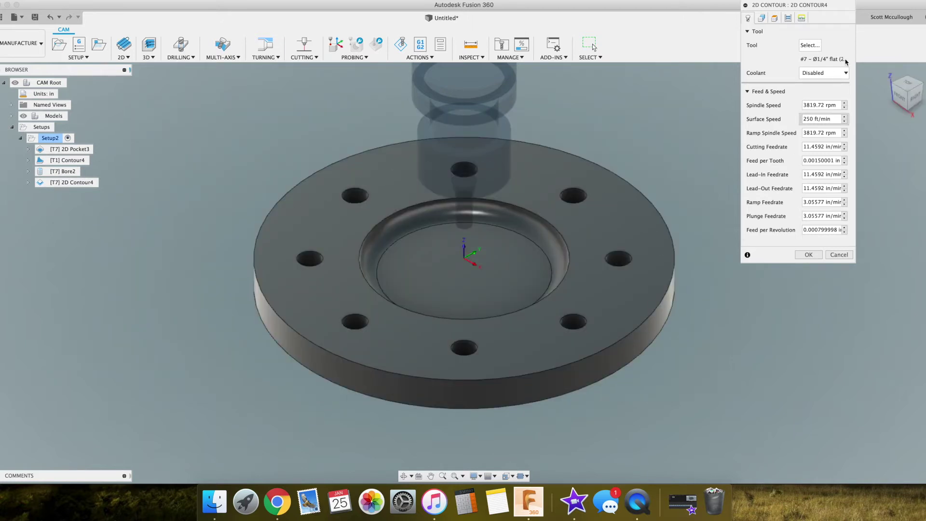
# - Select the flange's outer bottom edge and enable triangular tabs positioned at points
pyautogui.click(761, 18)
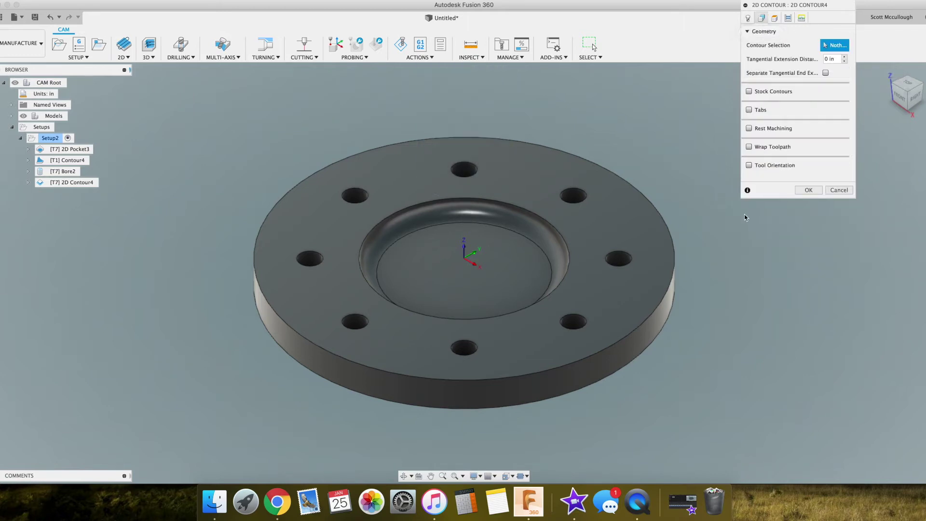
pyautogui.click(649, 349)
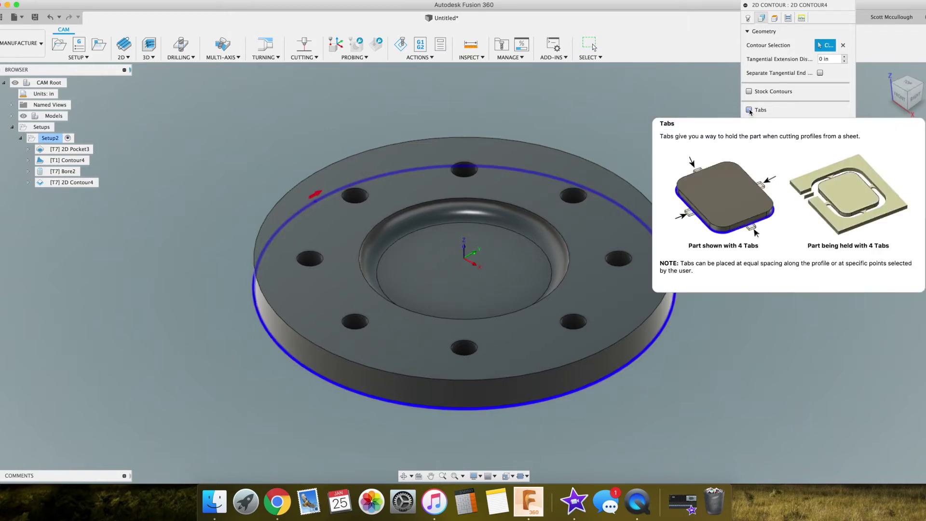
pyautogui.click(749, 110)
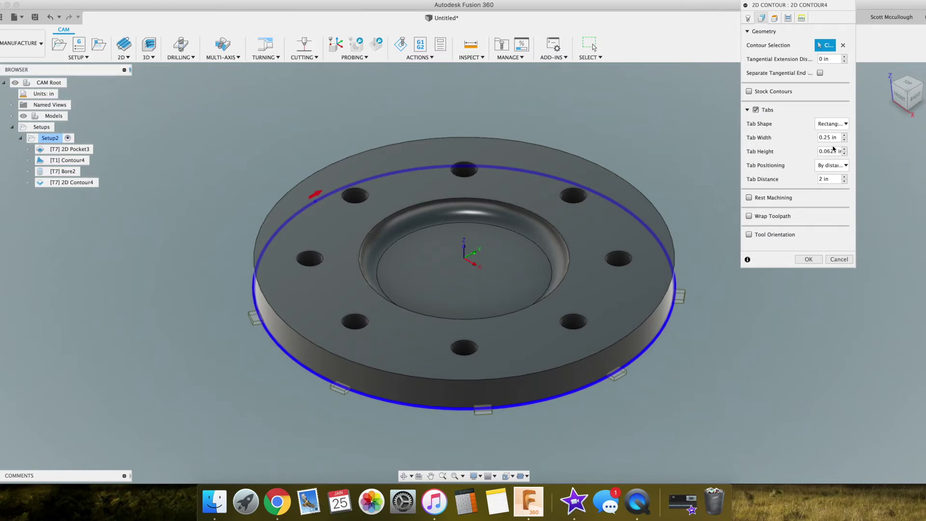
pyautogui.click(837, 126)
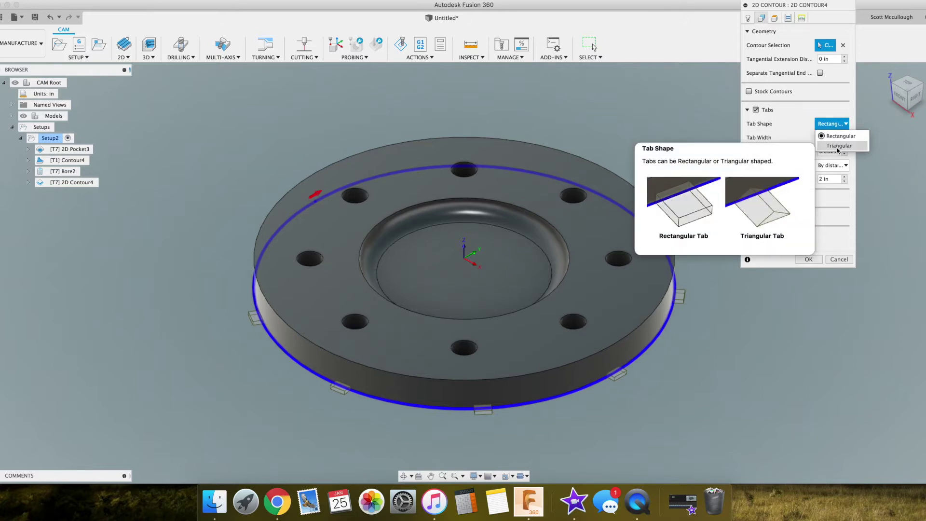
pyautogui.click(838, 147)
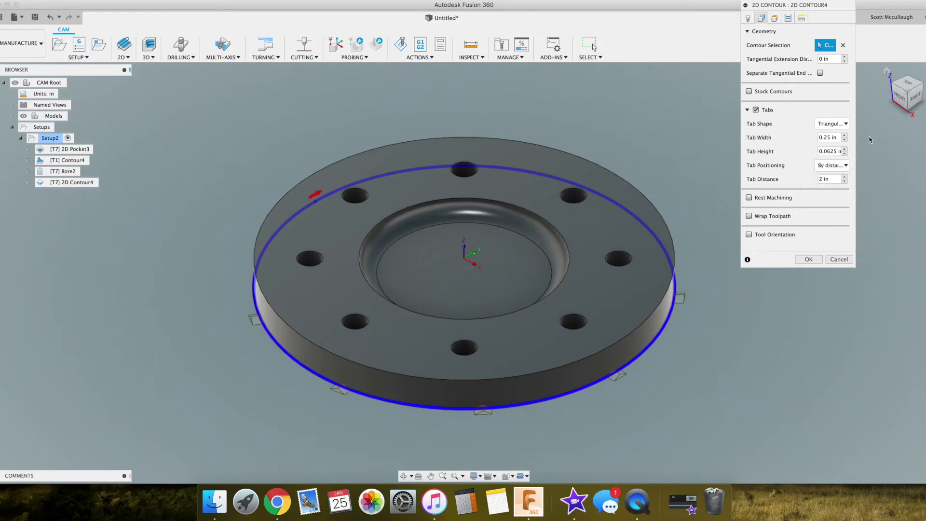
pyautogui.click(847, 166)
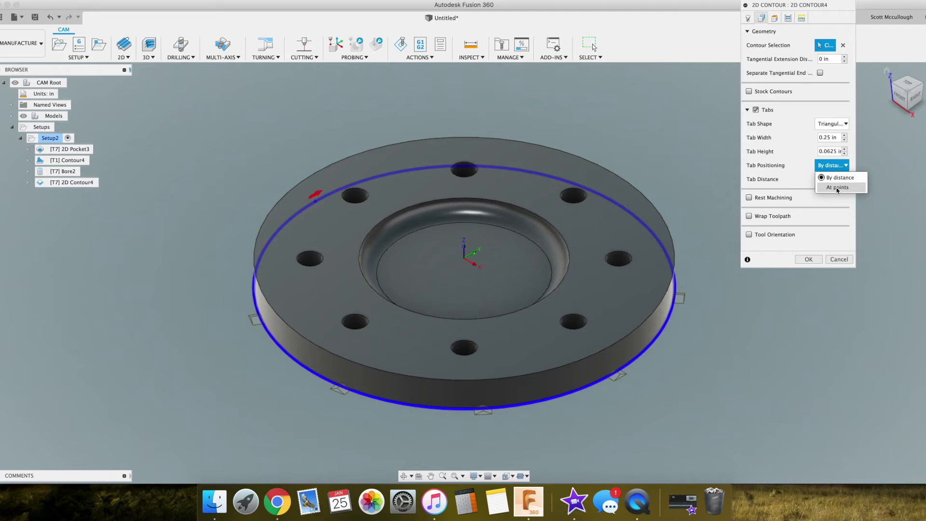
pyautogui.click(837, 188)
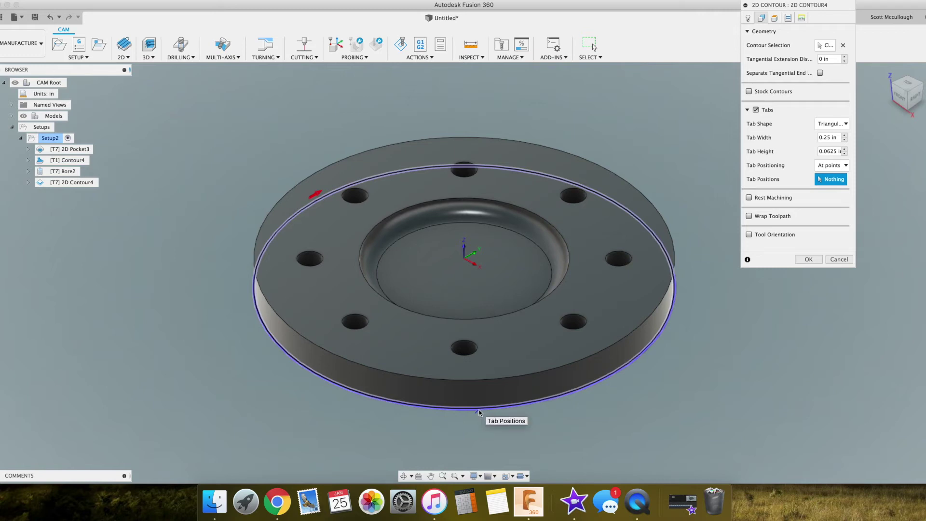
# - Place three tabs on the flange rim at the front, left and right
pyautogui.click(479, 411)
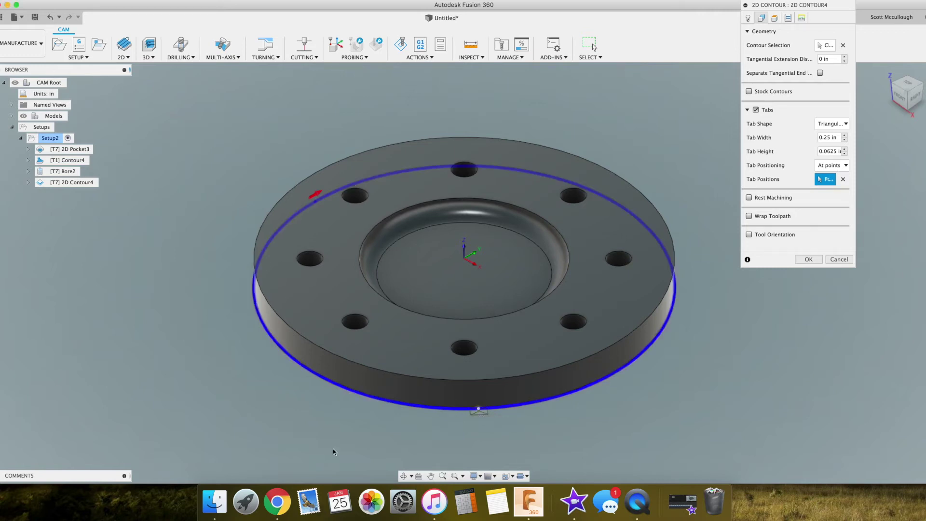
pyautogui.click(405, 476)
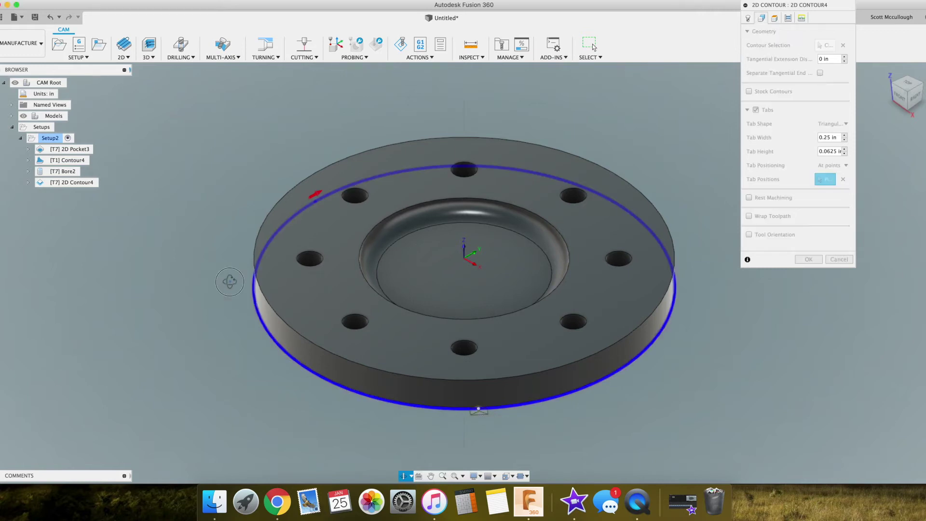
pyautogui.moveTo(232, 281); pyautogui.dragTo(225, 310)
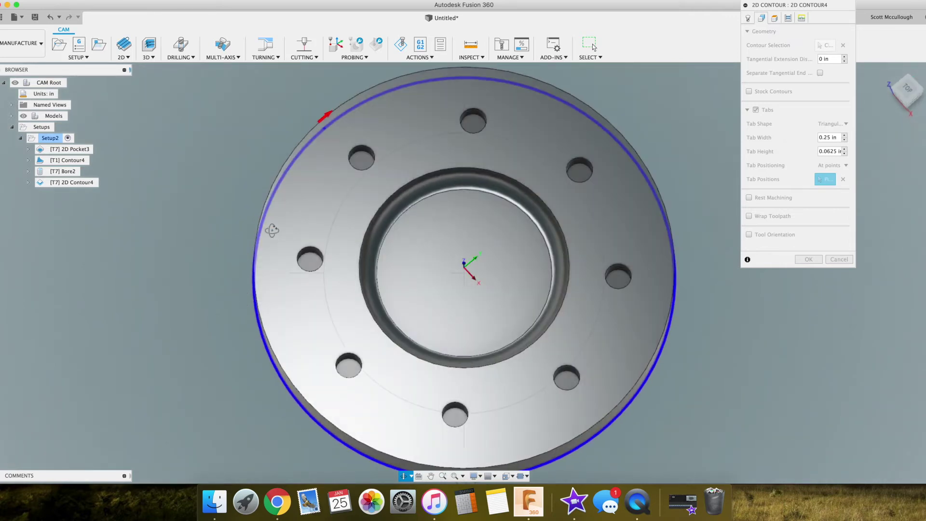
pyautogui.moveTo(272, 228); pyautogui.dragTo(268, 228)
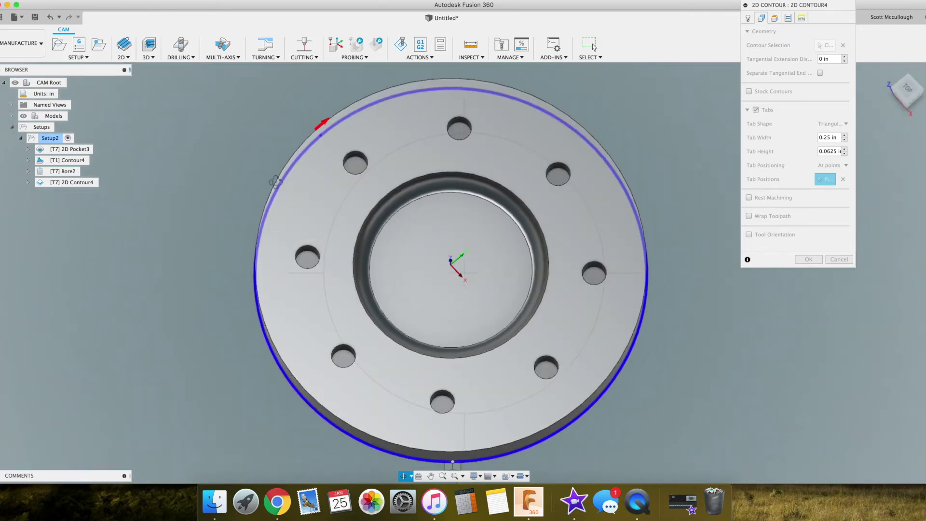
pyautogui.press('Escape')
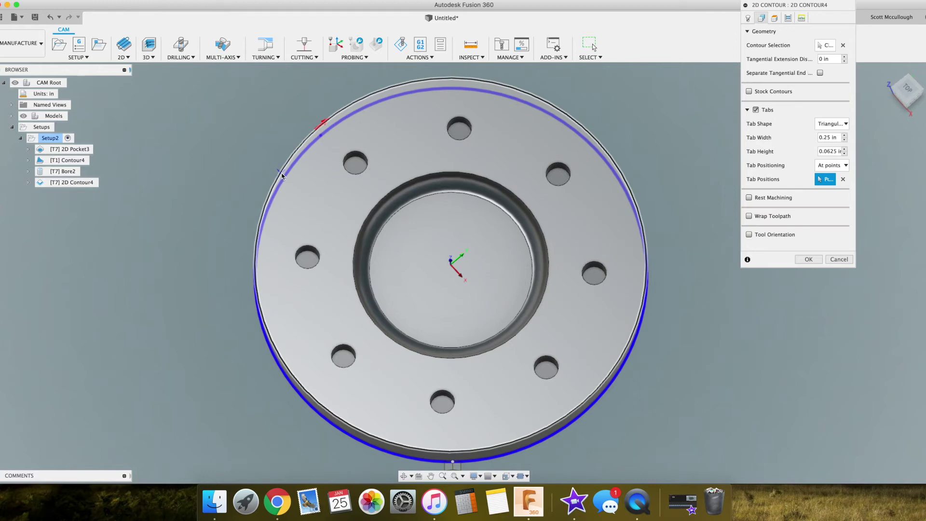
pyautogui.click(270, 197)
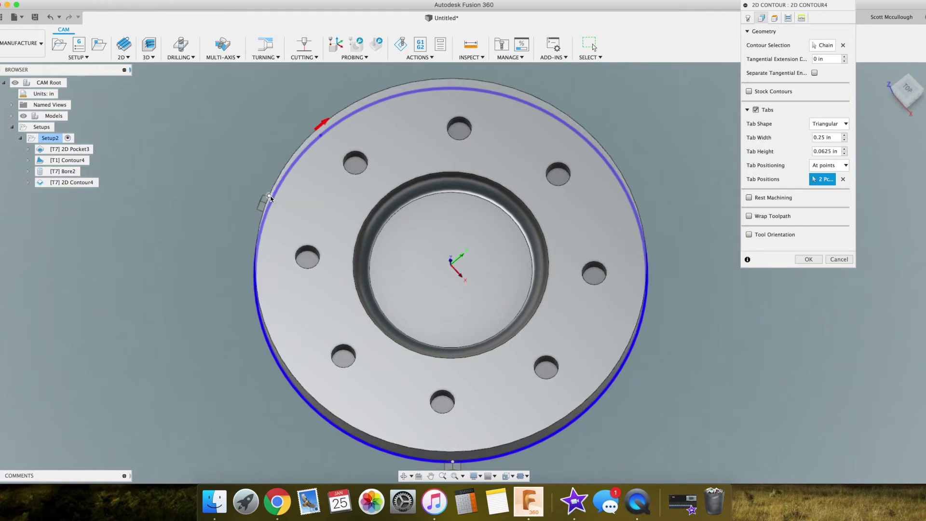
pyautogui.click(621, 175)
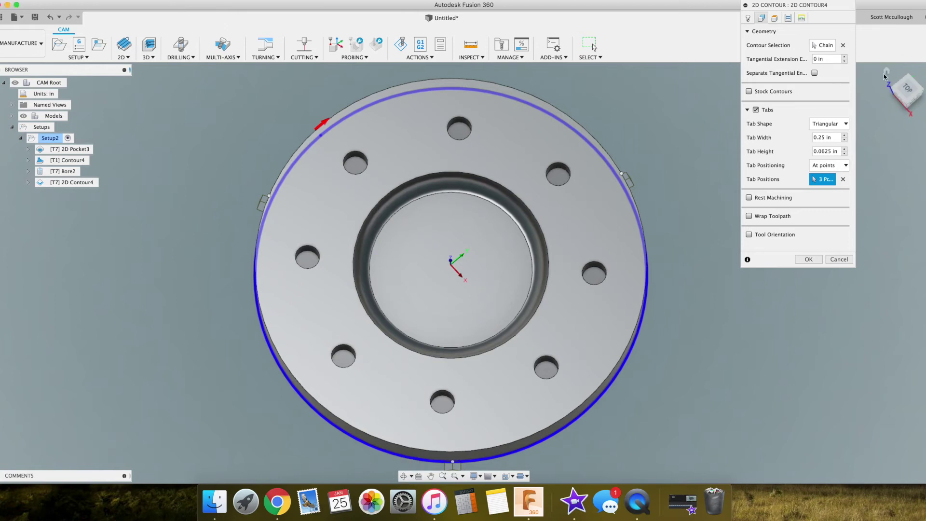
pyautogui.click(886, 72)
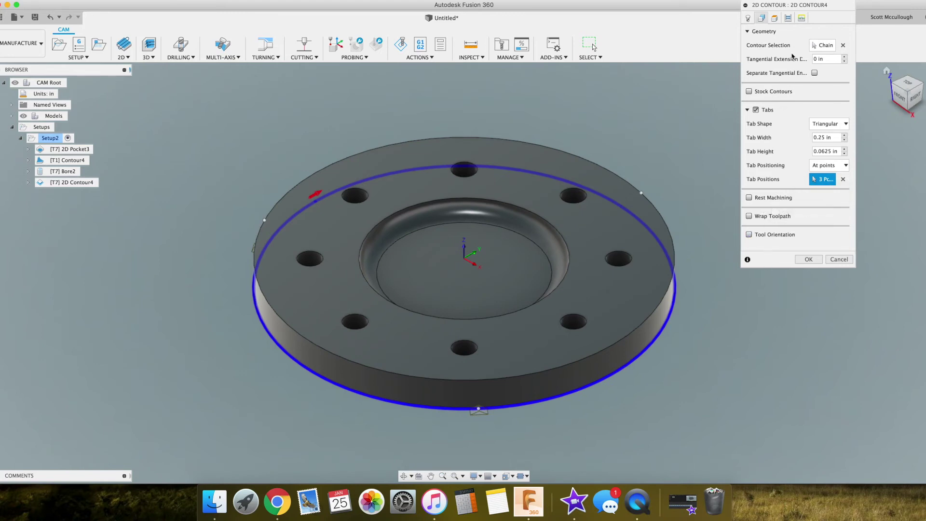
pyautogui.click(789, 19)
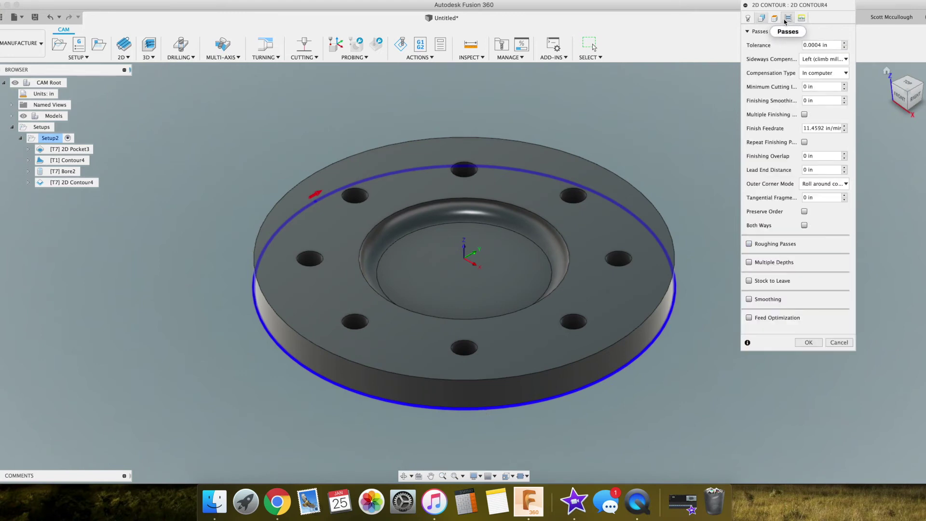
# - Enable multiple depths with a 0.125 in maximum roughing stepdown and generate the toolpath
pyautogui.click(750, 263)
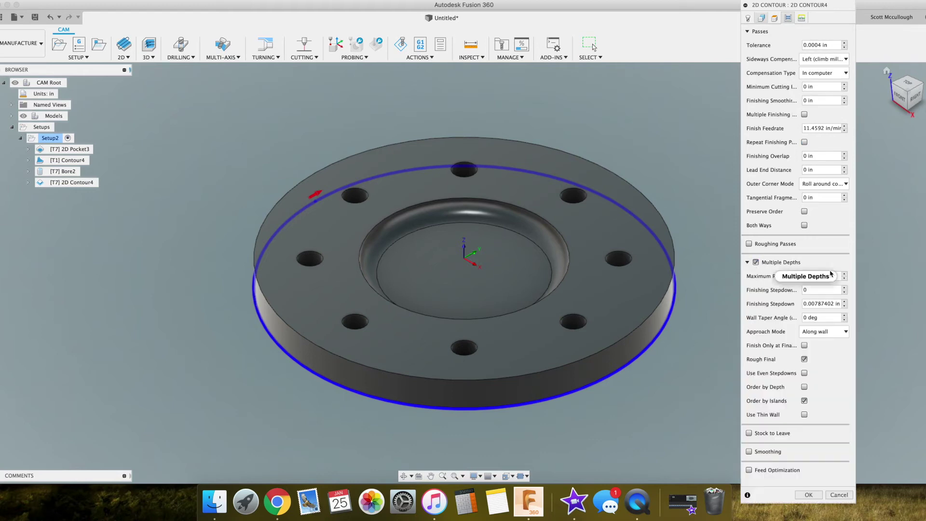
pyautogui.moveTo(809, 277); pyautogui.dragTo(831, 280)
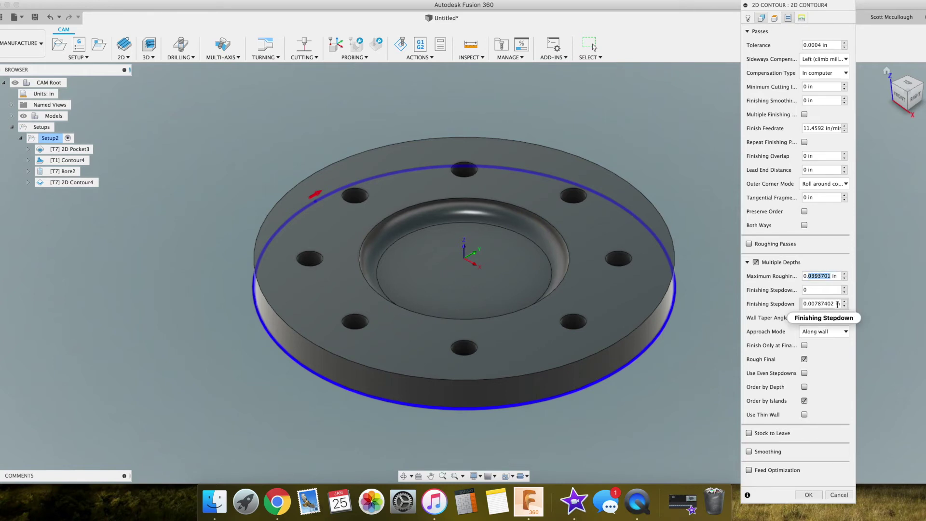
pyautogui.press('BackSpace')
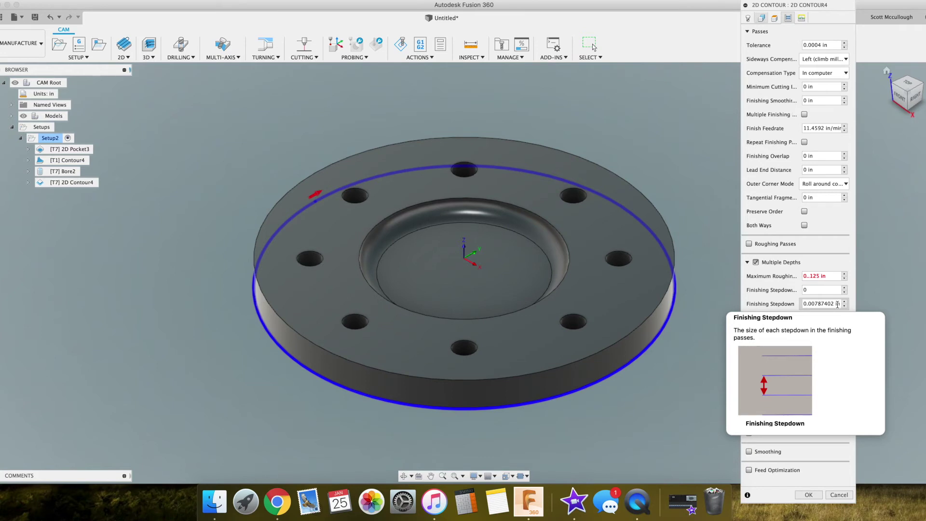
pyautogui.press('Left')
pyautogui.press('Left')
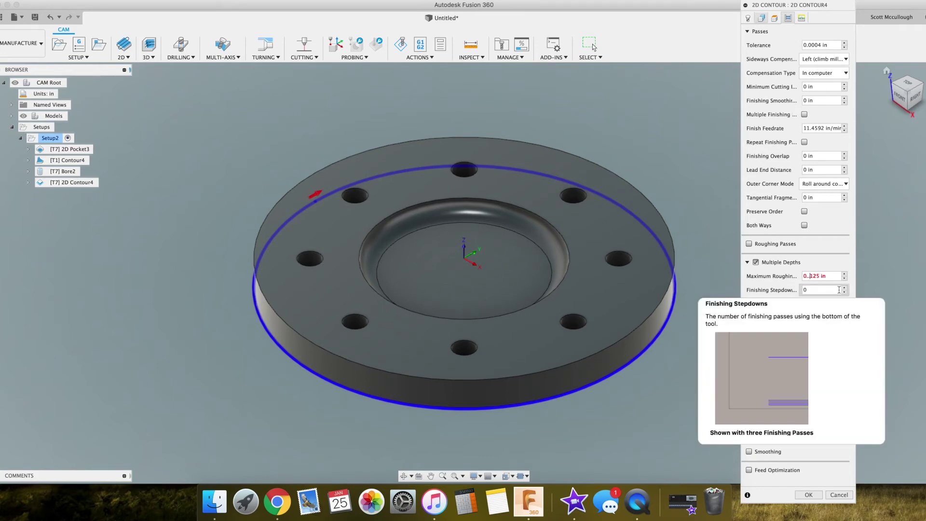
pyautogui.press('BackSpace')
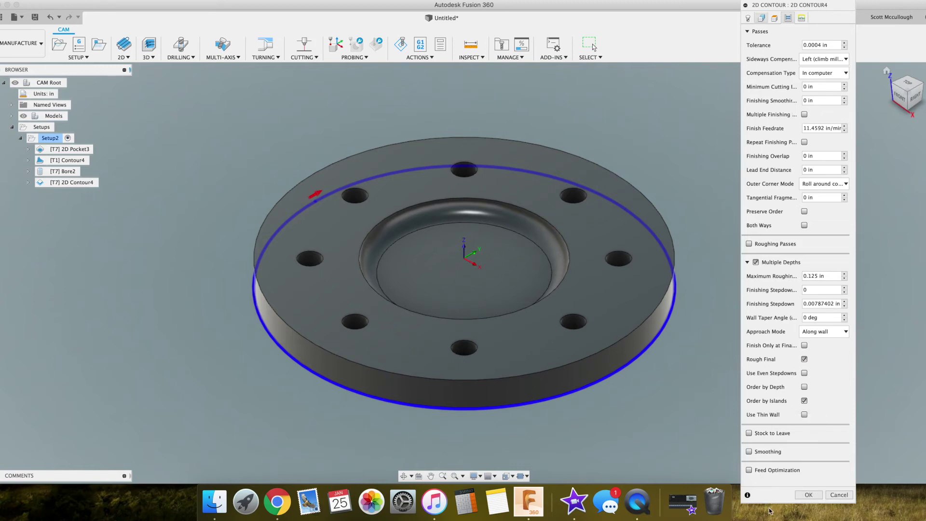
pyautogui.click(808, 495)
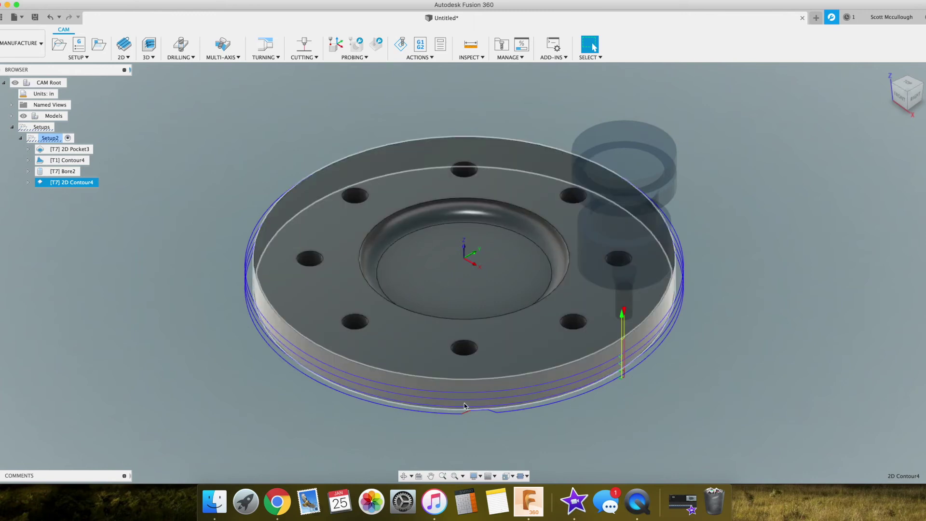
pyautogui.rightClick(59, 186)
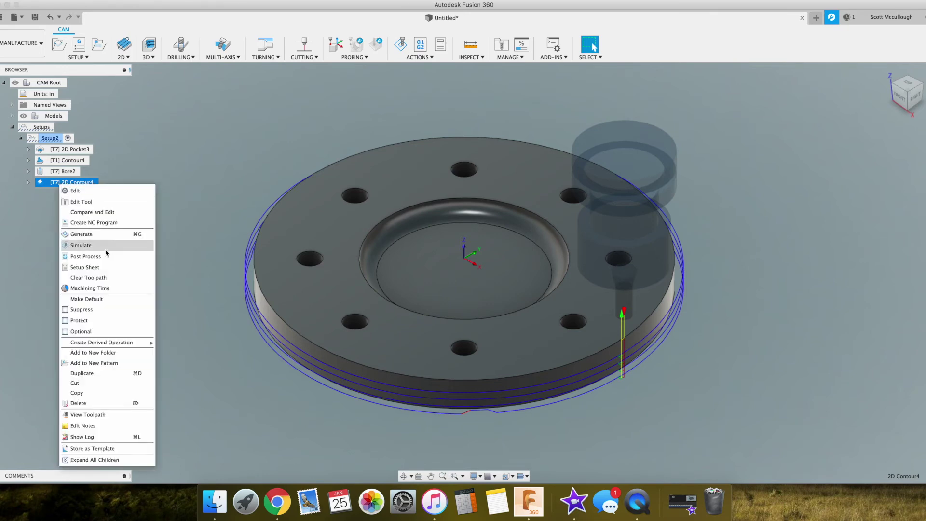
# - Simulate the 2D Contour4 toolpath at adjusted speed, orbiting to watch the flange cut out
pyautogui.click(86, 247)
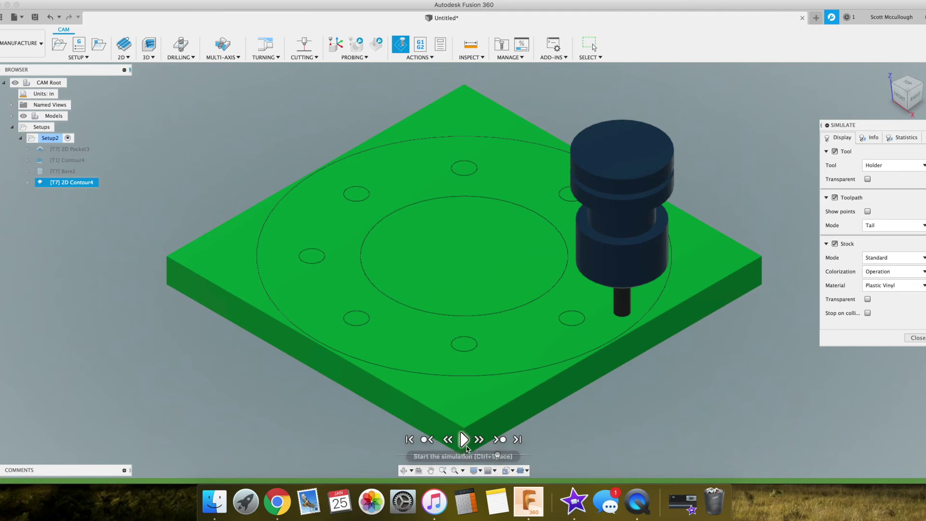
pyautogui.click(464, 440)
pyautogui.moveTo(499, 455); pyautogui.dragTo(526, 456)
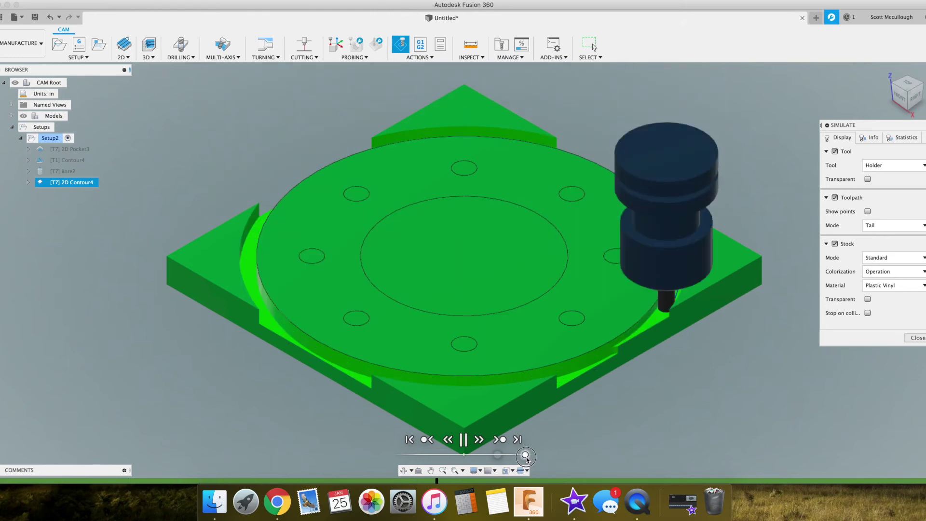
pyautogui.moveTo(526, 455); pyautogui.dragTo(515, 456)
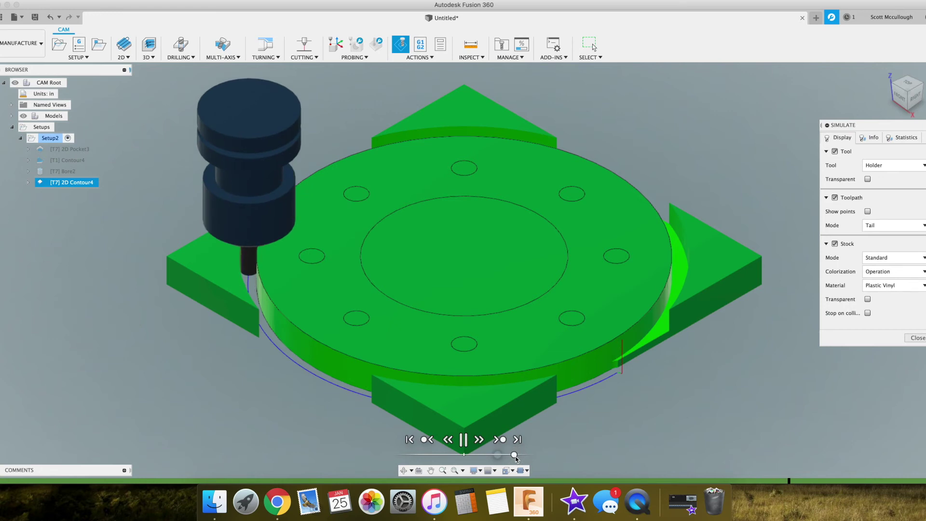
pyautogui.click(404, 470)
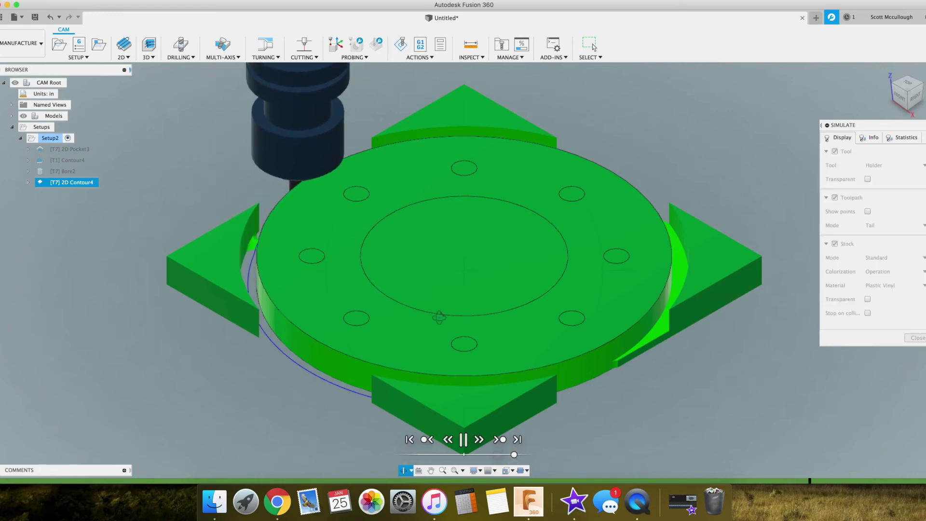
pyautogui.moveTo(440, 317); pyautogui.dragTo(355, 310)
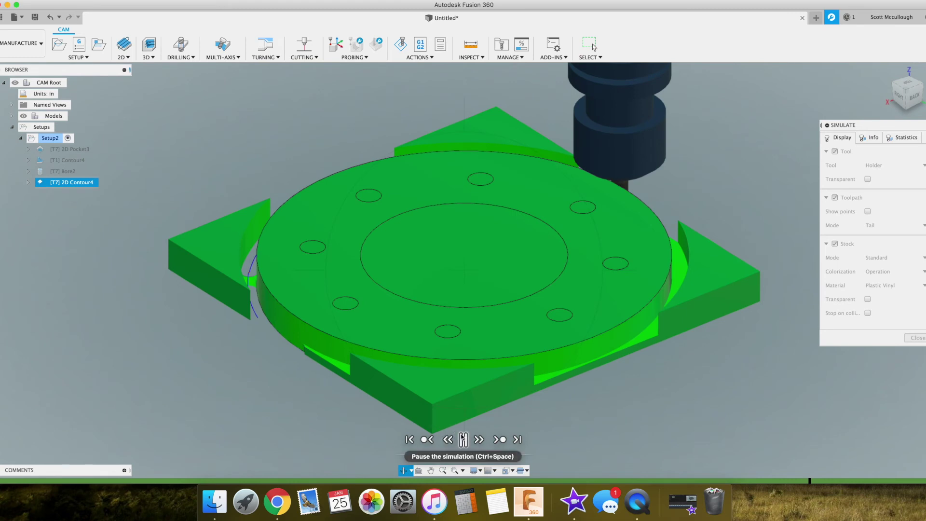
pyautogui.press('Escape')
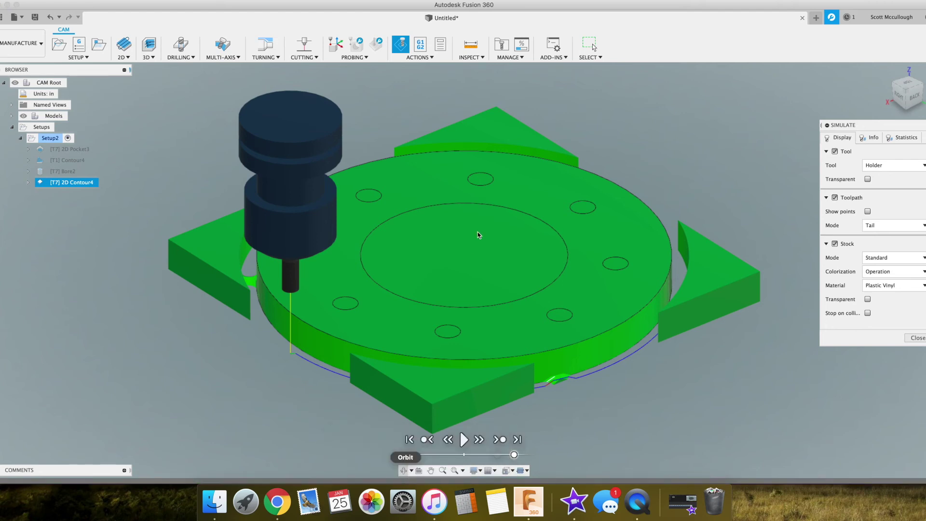
pyautogui.keyDown('shift'); pyautogui.moveTo(479, 235); pyautogui.dragTo(484, 216, button='middle'); pyautogui.keyUp('shift')
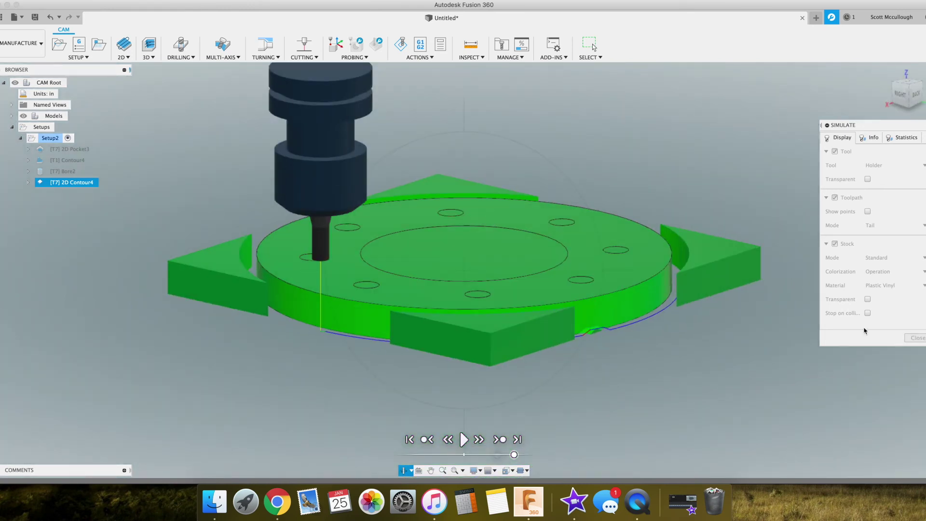
pyautogui.click(919, 339)
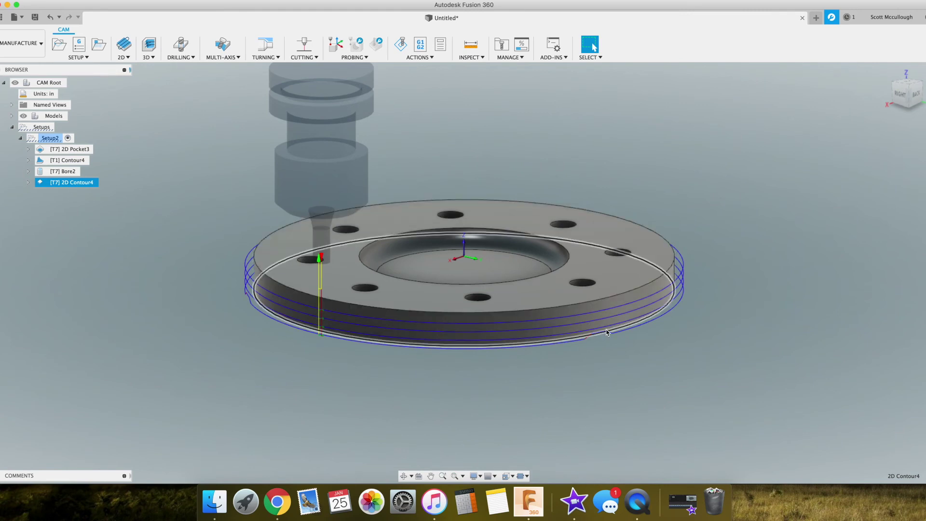
# - Try renaming 2D Contour4 to 'EOP 2D Contour4', then revert the name
pyautogui.click(84, 187)
pyautogui.rightClick(84, 187)
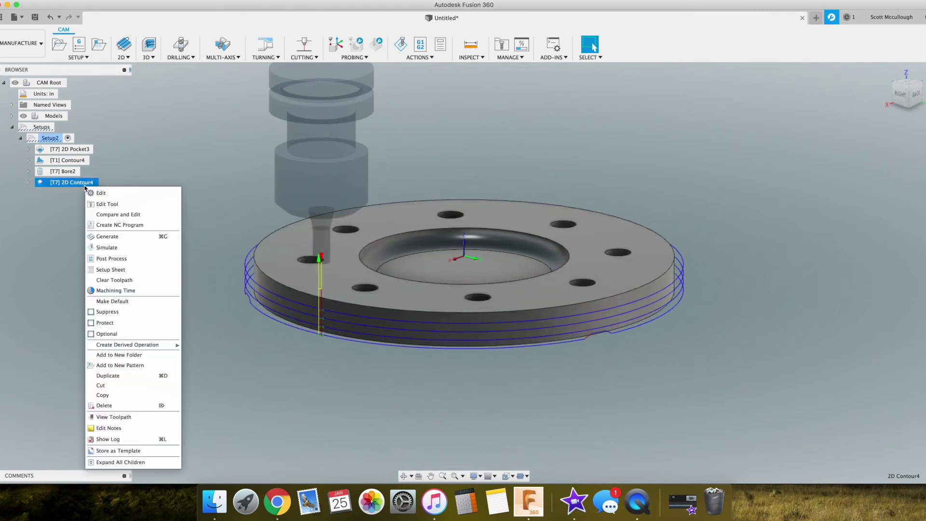
pyautogui.click(67, 183)
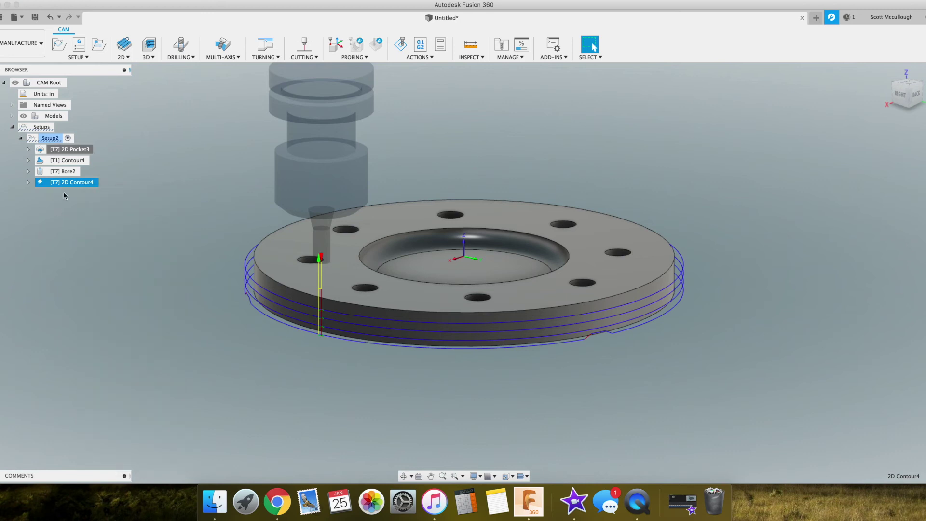
pyautogui.click(69, 183)
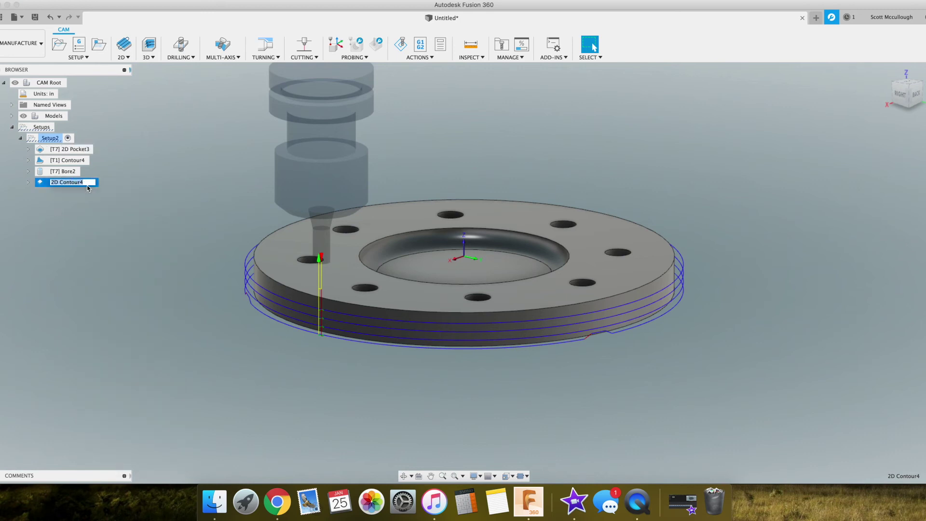
pyautogui.press('Left')
pyautogui.write('EOP')
pyautogui.press('Return')
pyautogui.press('Escape')
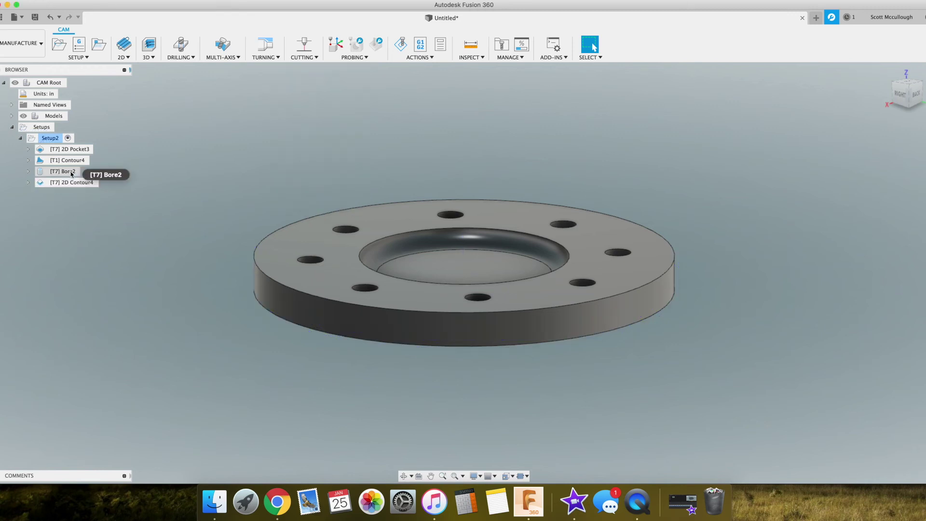
# - Open the 2D Contour4 settings and close them without changes
pyautogui.click(72, 186)
pyautogui.doubleClick(74, 187)
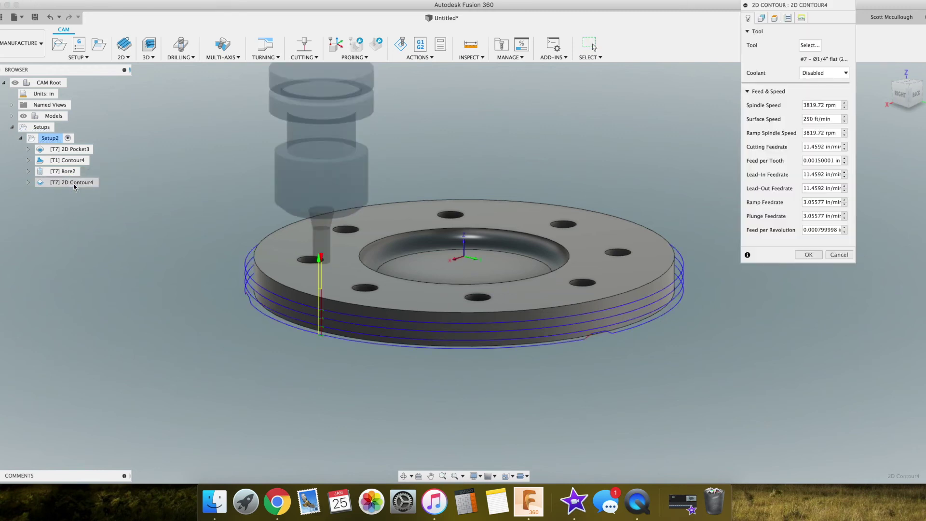
pyautogui.rightClick(75, 187)
pyautogui.click(123, 272)
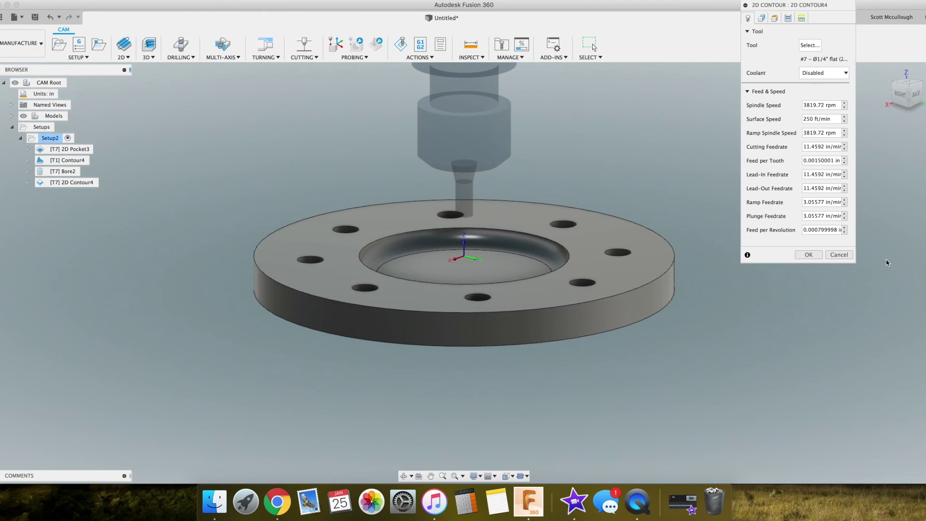
pyautogui.click(840, 255)
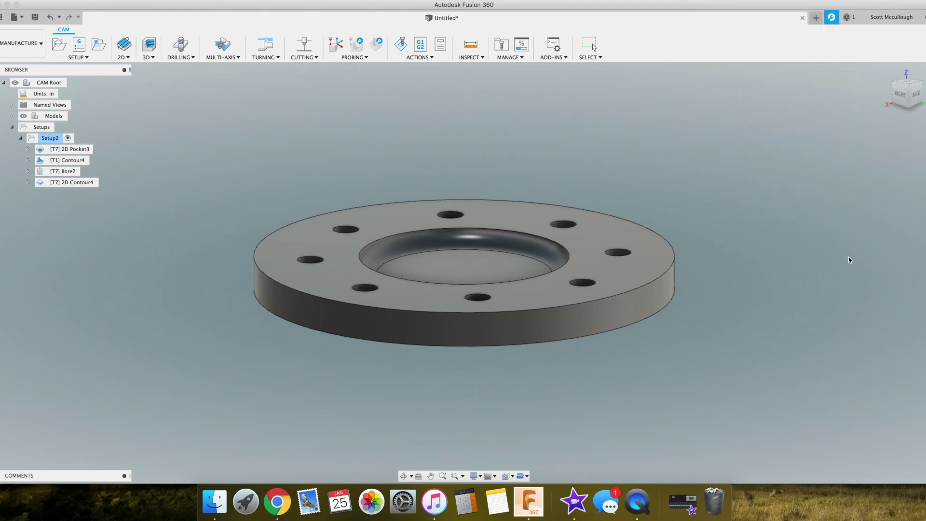
# - Rename the 2D Contour4 operation to 'EOP'
pyautogui.rightClick(73, 186)
pyautogui.click(131, 161)
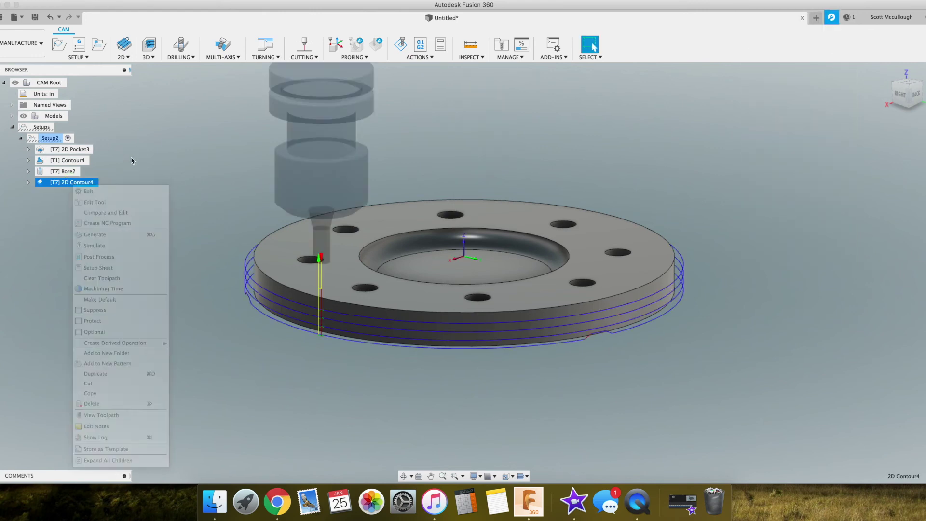
pyautogui.click(75, 183)
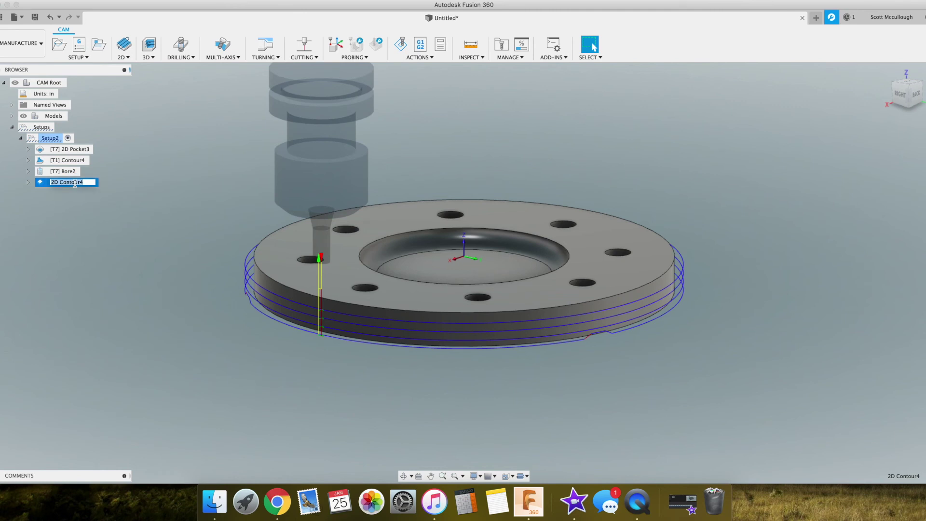
pyautogui.write('EOP')
pyautogui.press('Return')
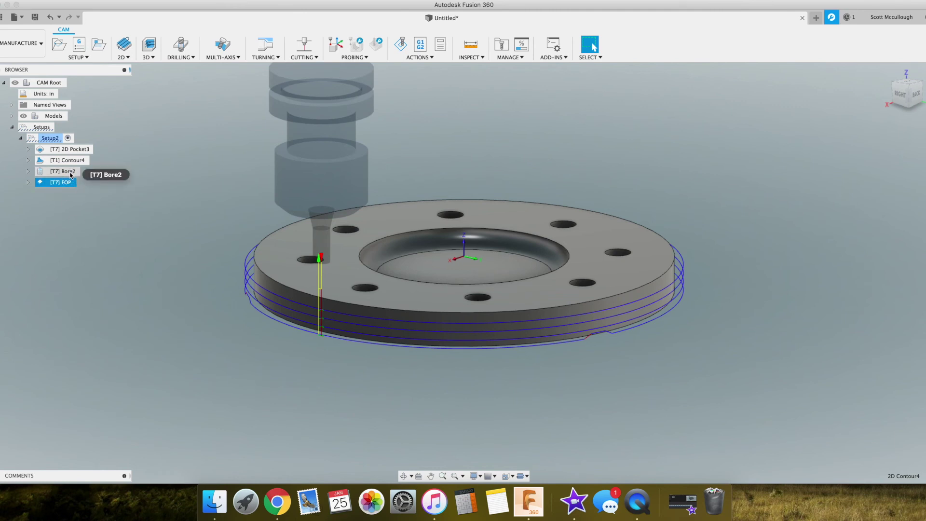
pyautogui.click(70, 173)
# - Rename the Bore2 operation to 'Holes'
pyautogui.click(70, 173)
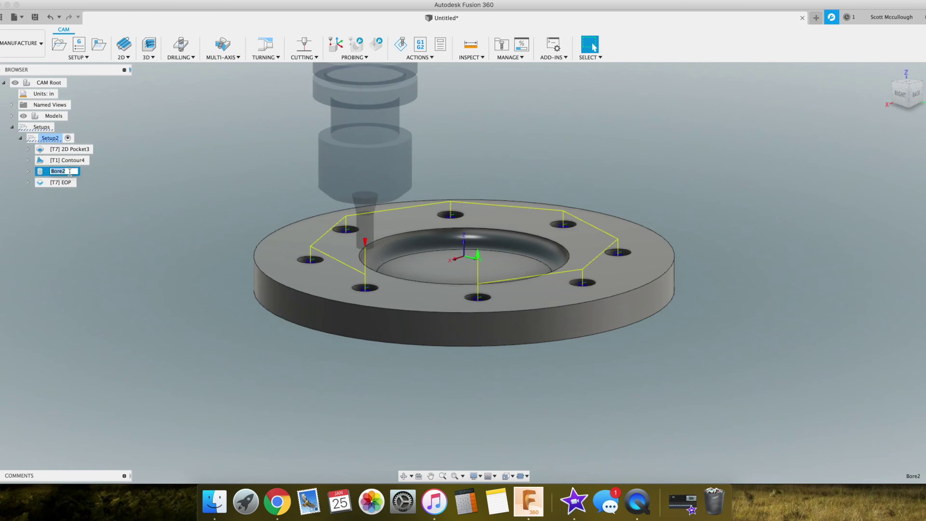
pyautogui.write('HOle')
pyautogui.press('BackSpace')
pyautogui.press('BackSpace')
pyautogui.press('BackSpace')
pyautogui.write('ho')
pyautogui.press('BackSpace')
pyautogui.press('BackSpace')
pyautogui.write('oles')
pyautogui.press('Return')
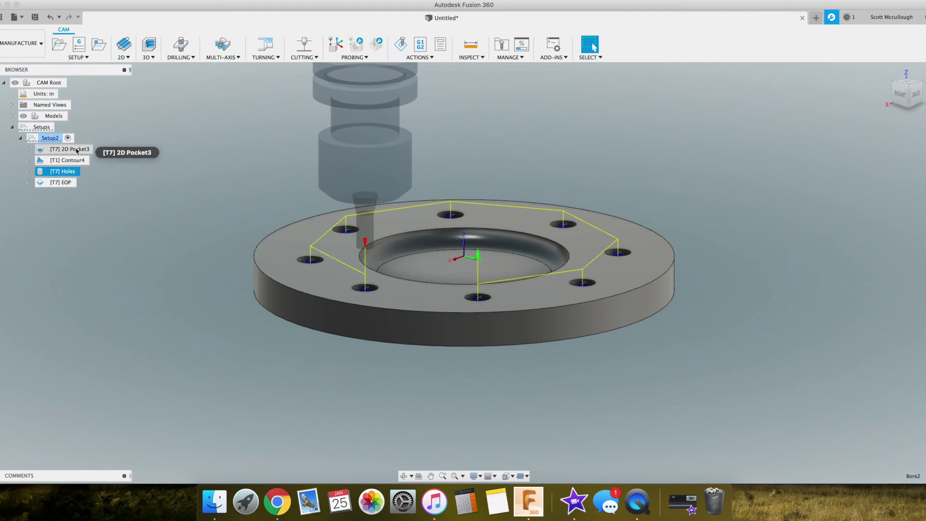
# - Rename 2D Pocket3 to '2D Pocket Roughing' and Contour4 to 'Fillet Edge'
pyautogui.click(76, 150)
pyautogui.click(76, 149)
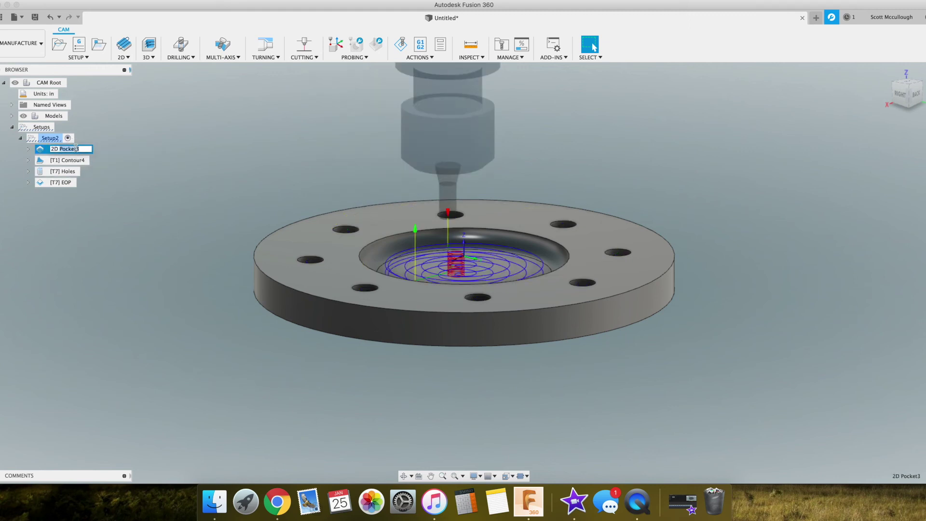
pyautogui.write('Pocket Roughing')
pyautogui.press('Return')
pyautogui.click(74, 160)
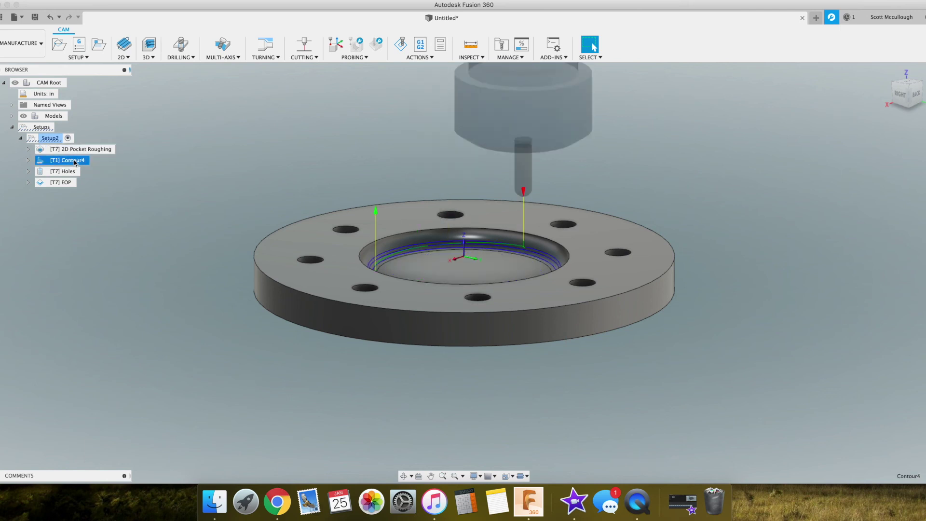
pyautogui.click(73, 160)
pyautogui.write('Fillet Edge')
pyautogui.press('Return')
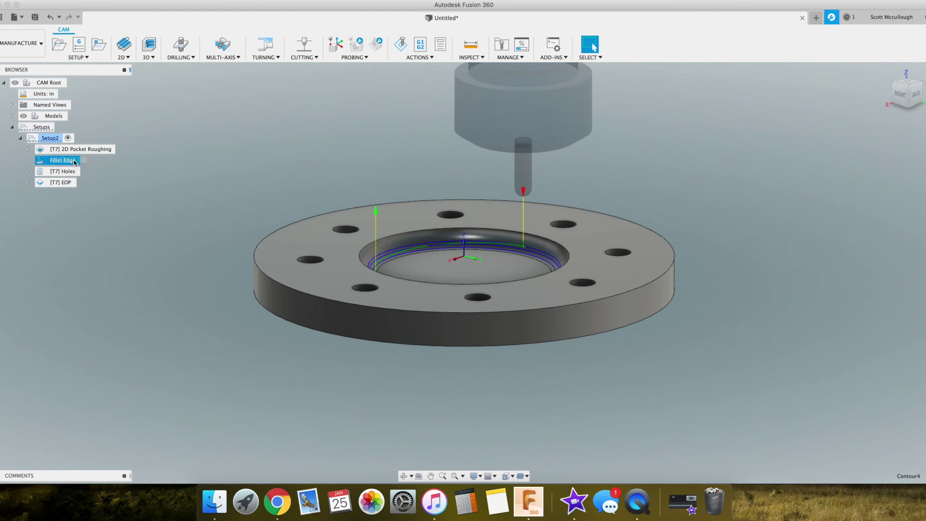